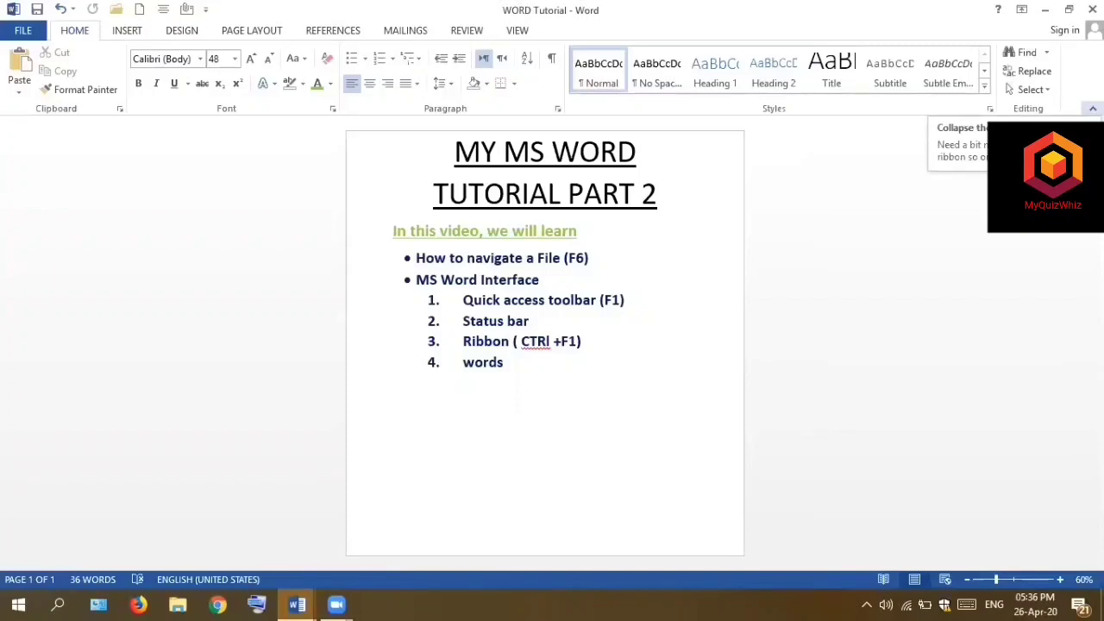
Collapse the ribbon and restore it, twice in a row
left_click(1092, 109)
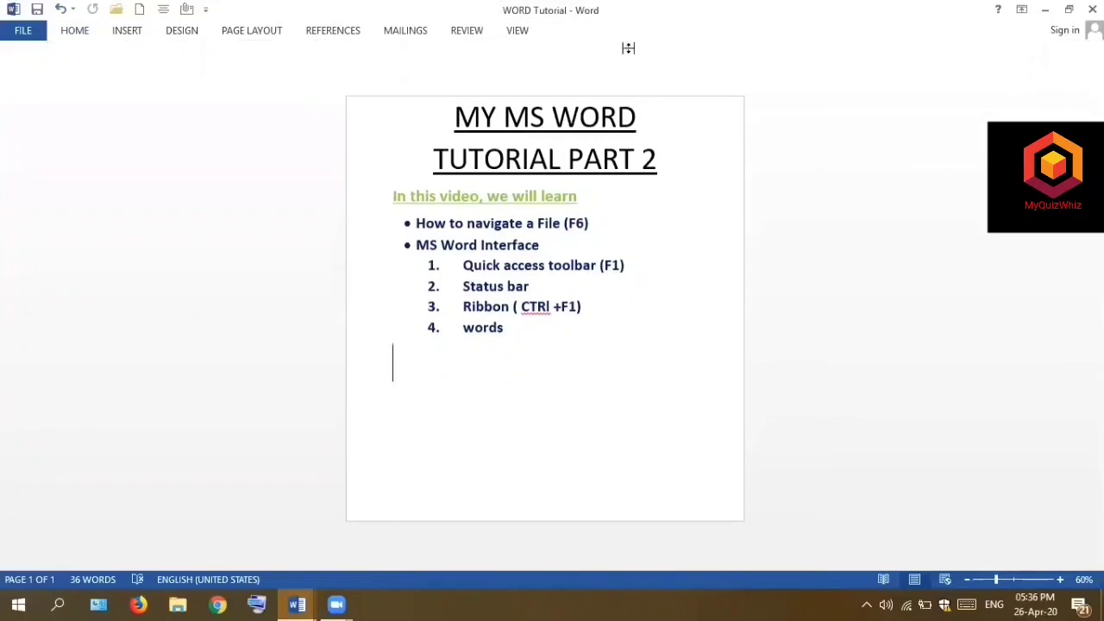
double_click(76, 32)
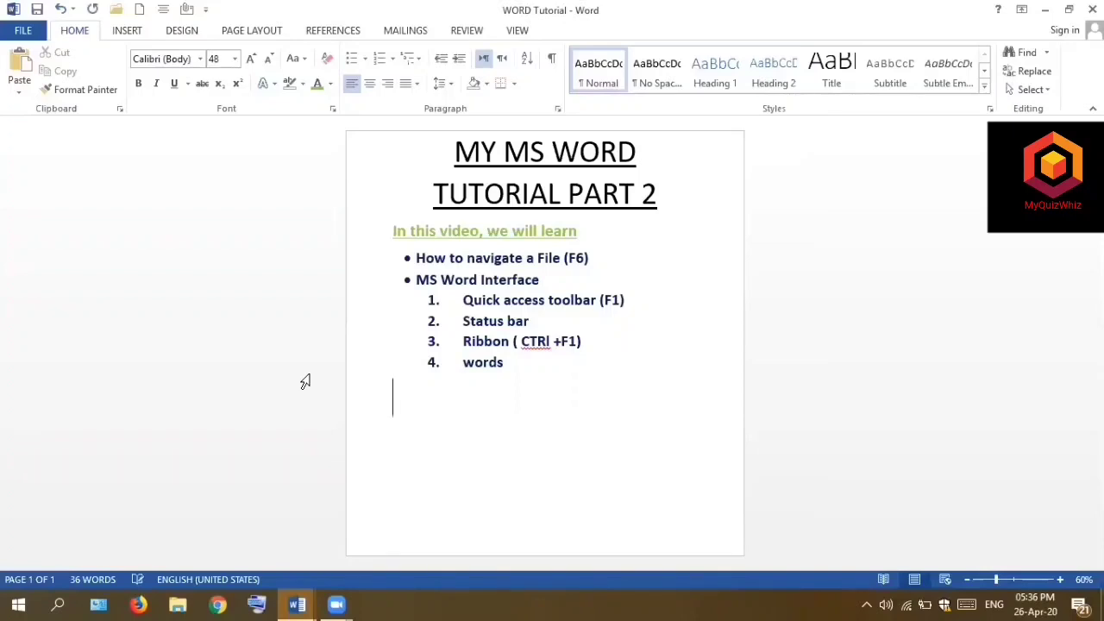
key("ctrl+F1")
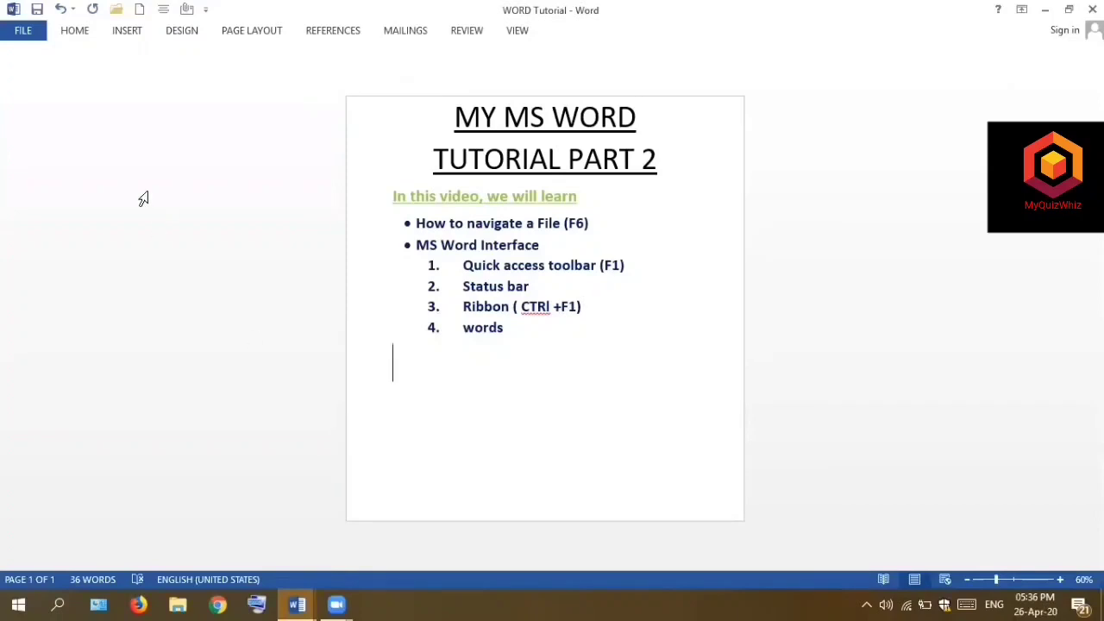
double_click(75, 32)
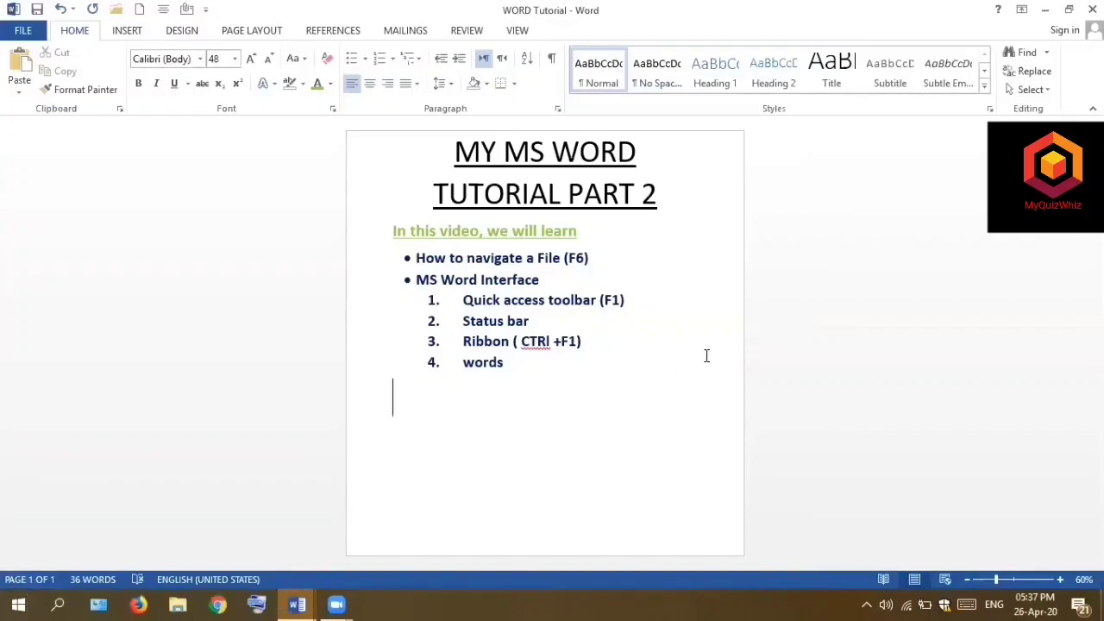
Delete the text "words" from the fourth numbered list item and enter "words" there again
left_click(661, 271)
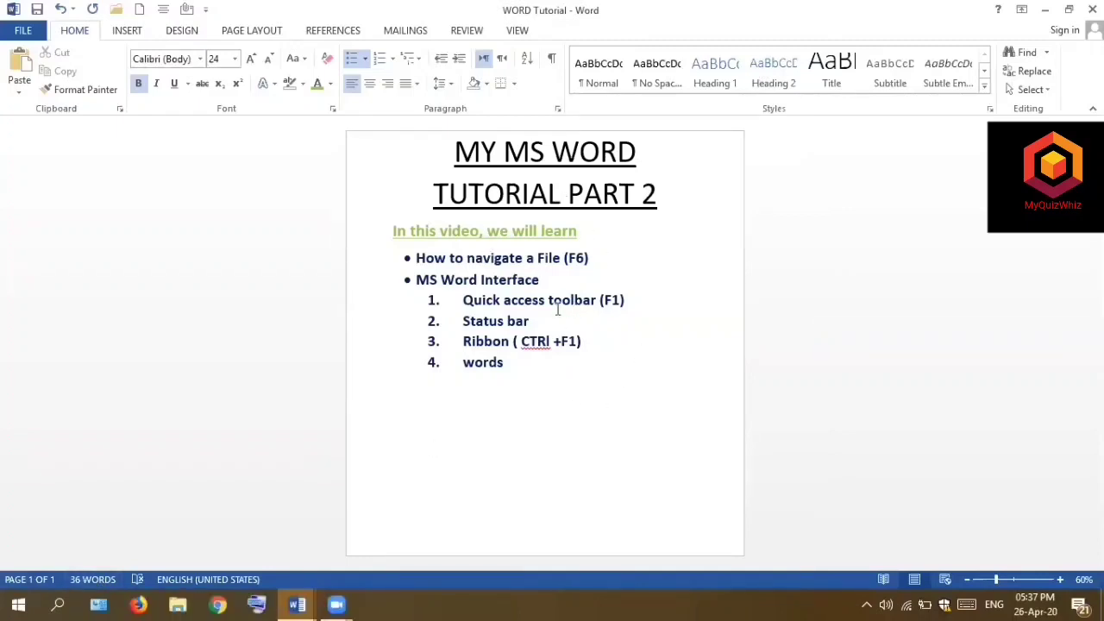
left_click(513, 363)
key("BackSpace")
key("BackSpace")
key("BackSpace")
key("BackSpace")
key("BackSpace")
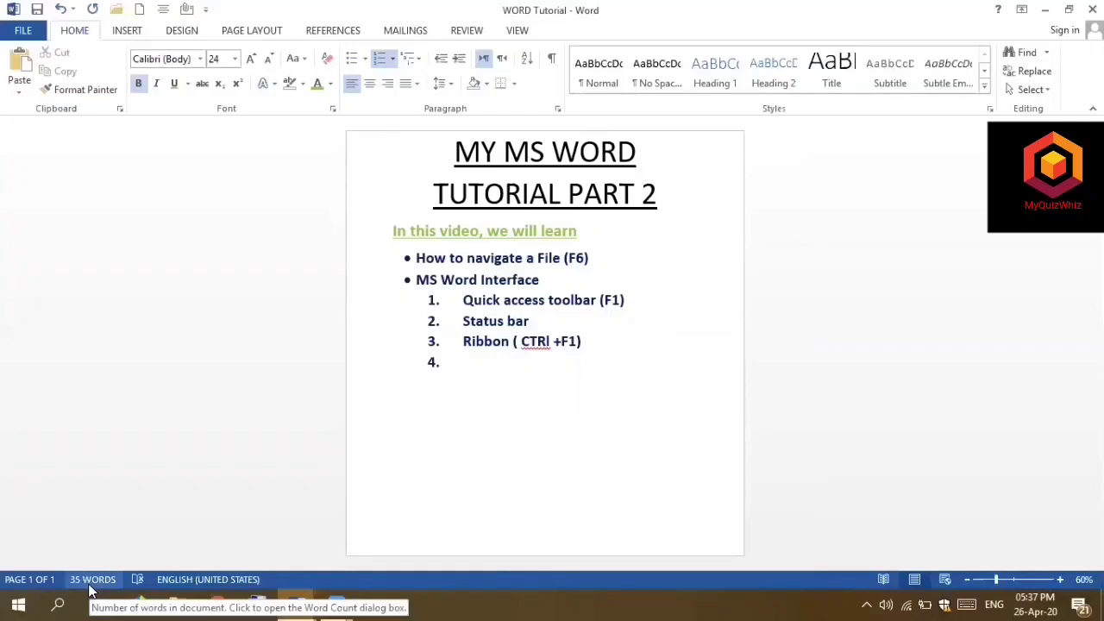
type("words")
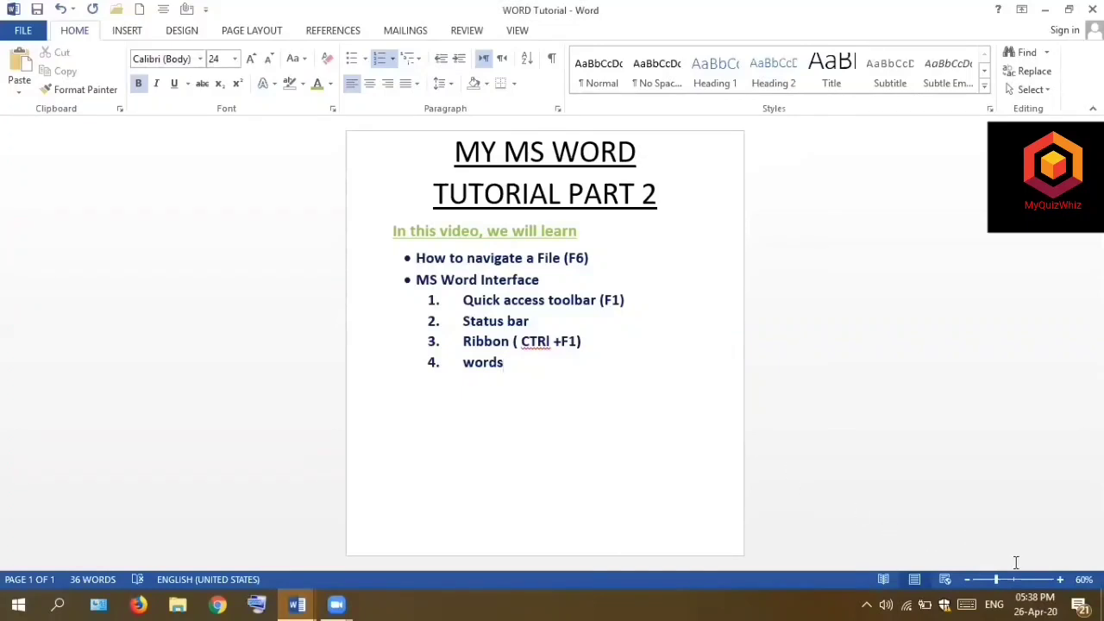
Zoom the document in to 90% and back out to 60%, and view it in Read Mode before returning to the normal page view
left_click(1061, 582)
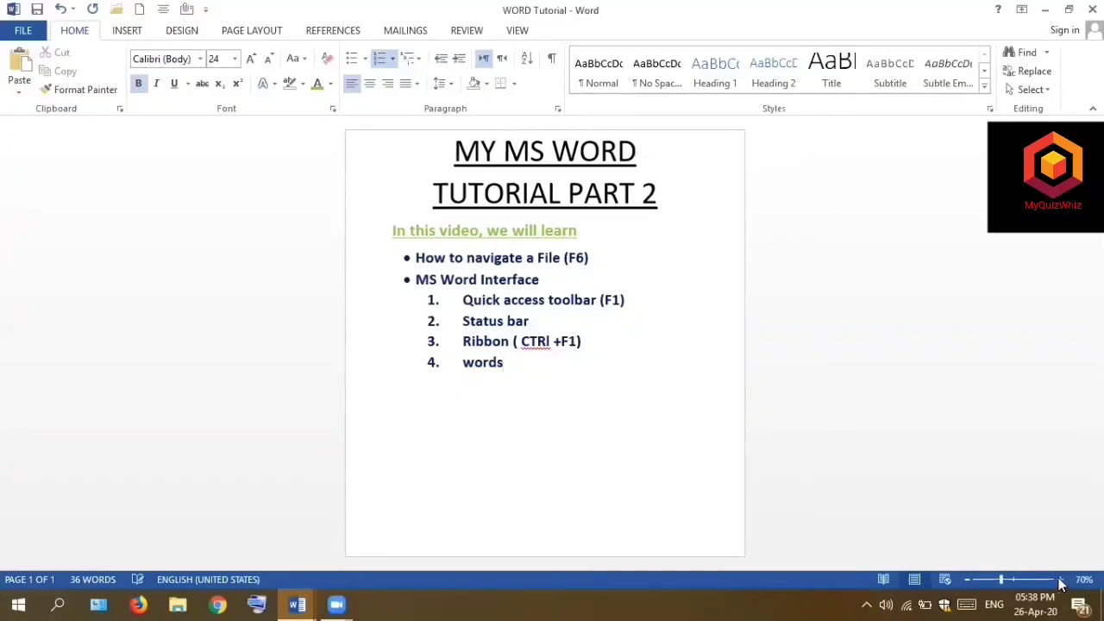
left_click(1061, 582)
left_click(1061, 581)
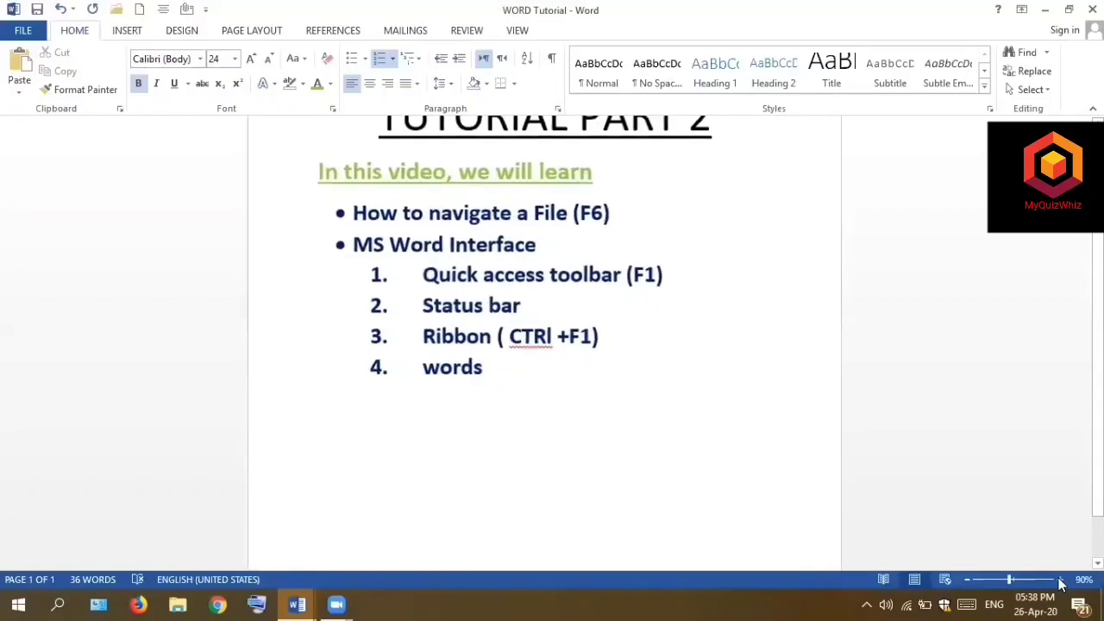
left_click(967, 581)
left_click(967, 580)
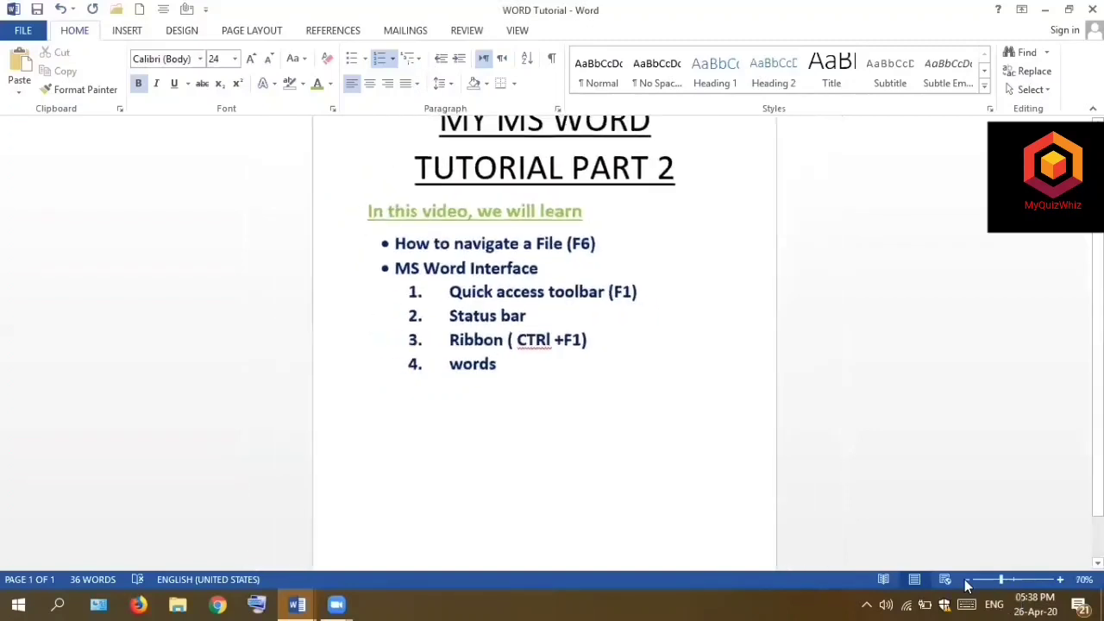
left_click(966, 580)
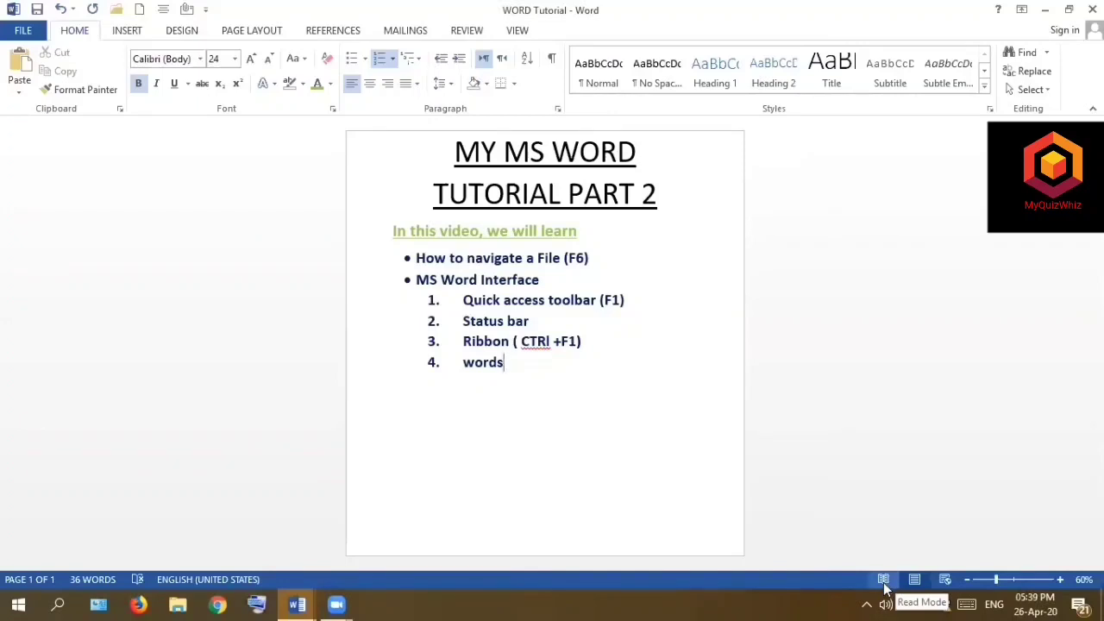
left_click(884, 580)
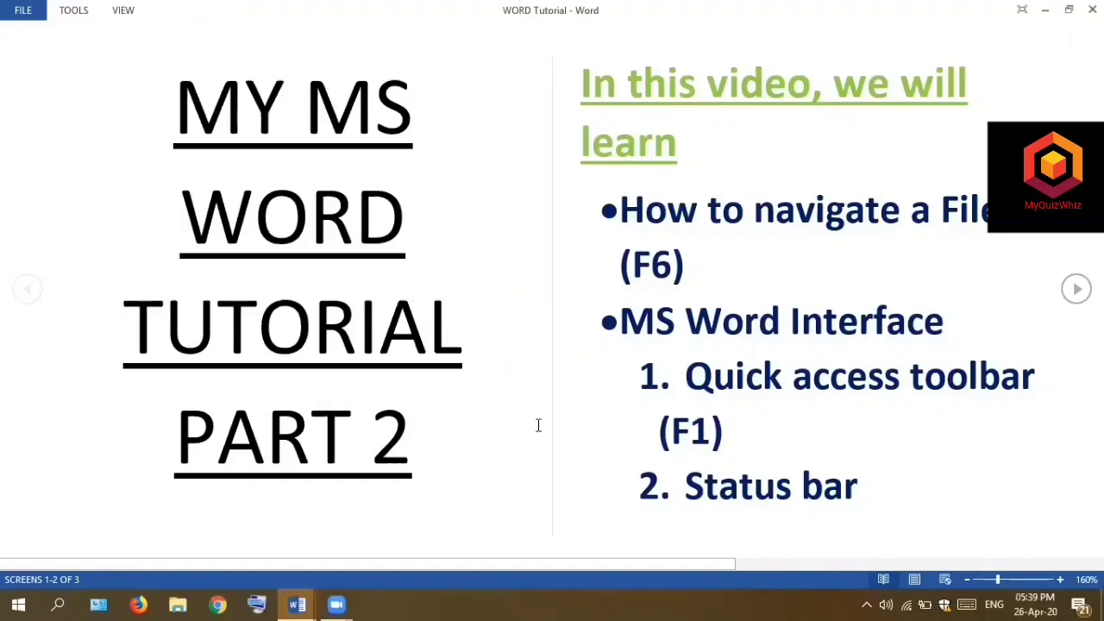
key("Escape")
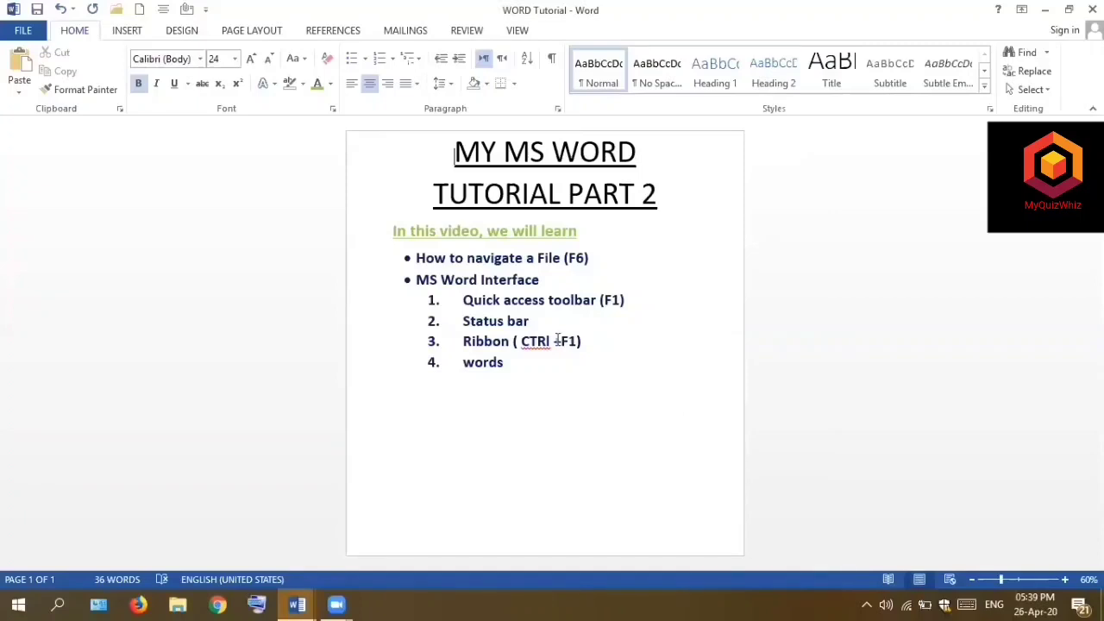
Replace the text of the fourth numbered list item with "sentence"
left_click(498, 363)
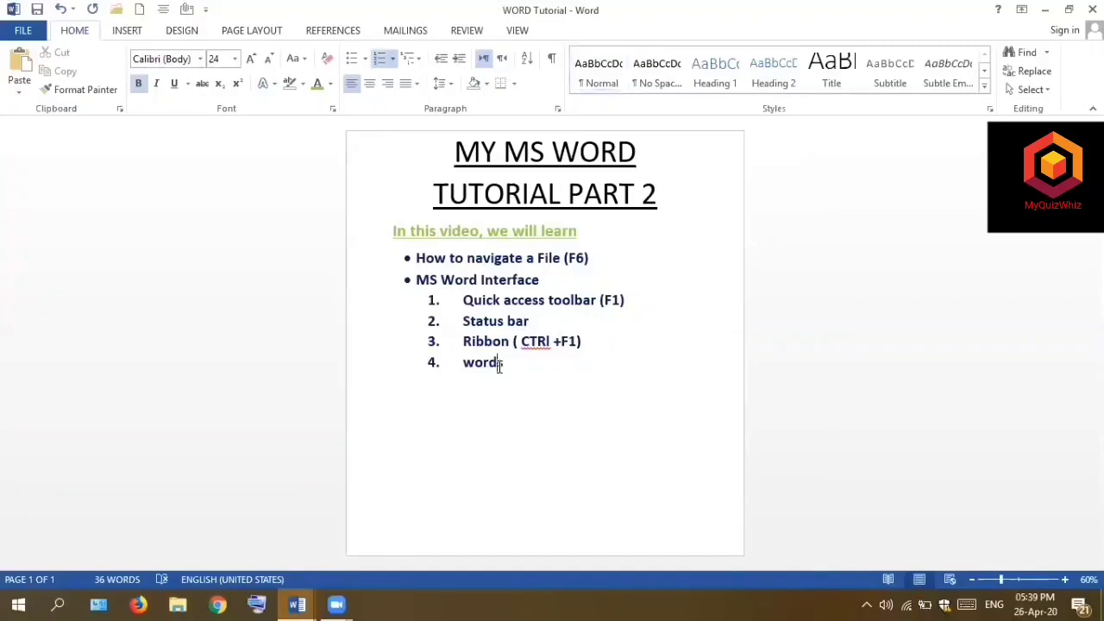
key("BackSpace")
key("BackSpace")
key("BackSpace")
type("sentence")
Set the font color of all bulleted and numbered items, from "How to navigate a File (F6)" to "sentence", to standard red
left_click_drag(523, 363, 402, 246)
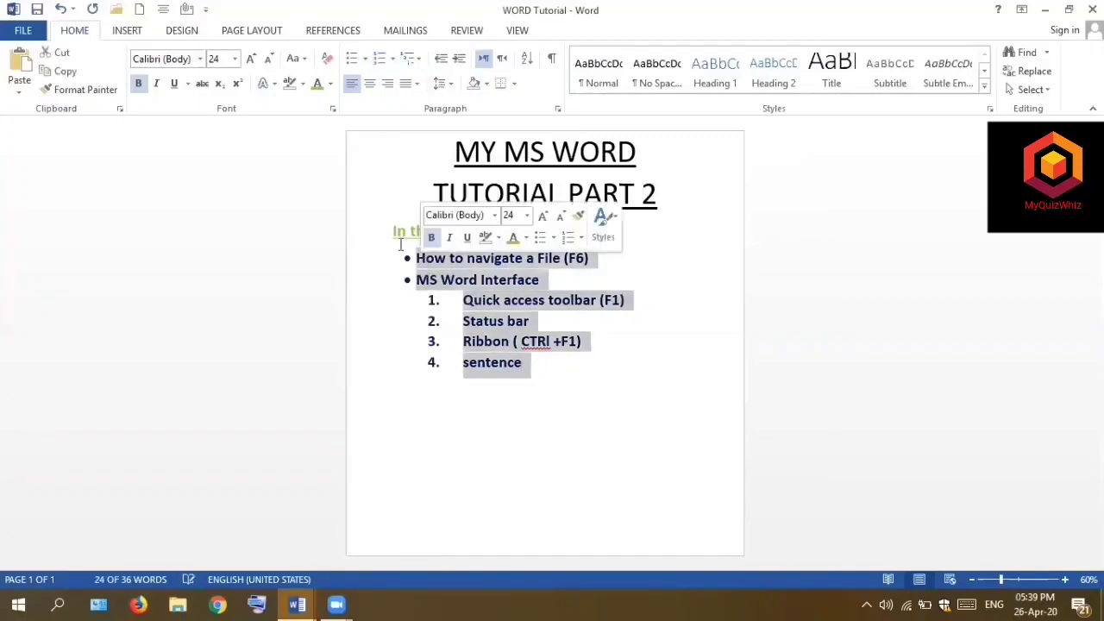
left_click(331, 83)
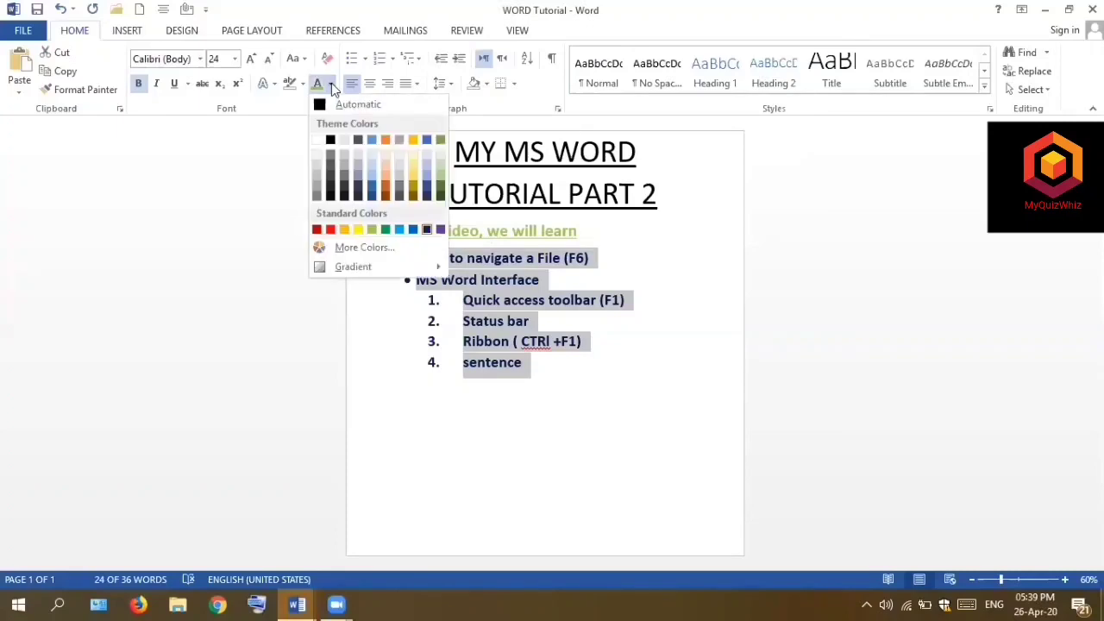
left_click(331, 230)
left_click(619, 378)
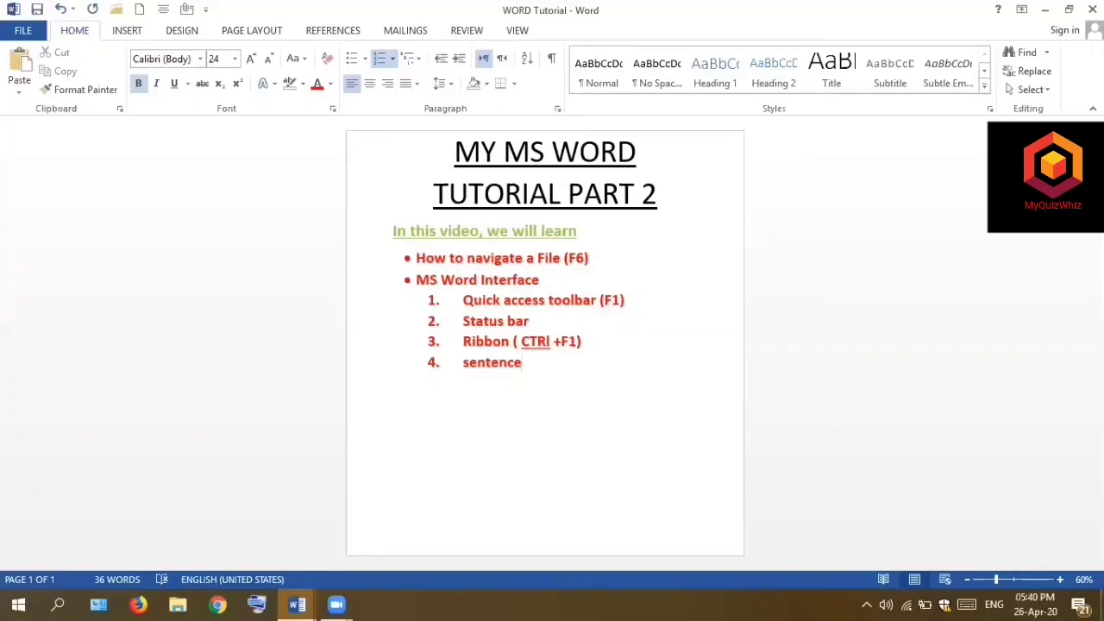
Switch the document to Web Layout view
left_click(945, 580)
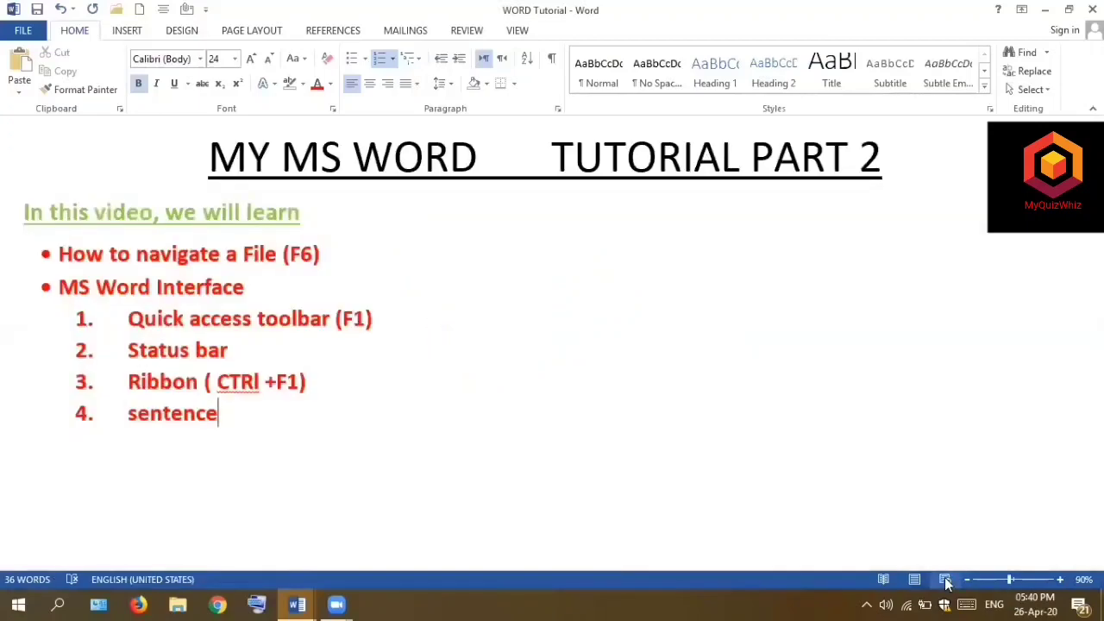